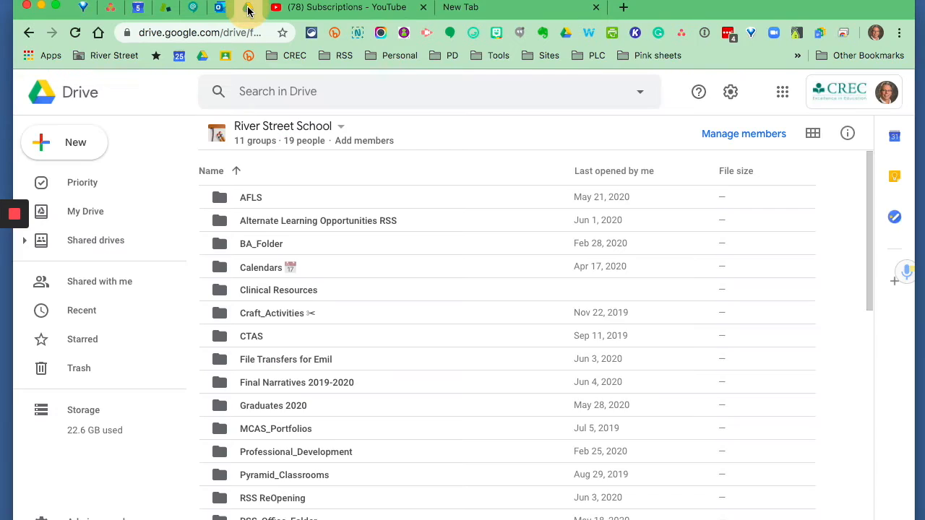
Open the @ A1A1 folder in My Drive and select the Link Example document
{"action": "left_click", "coordinate": [89, 211]}
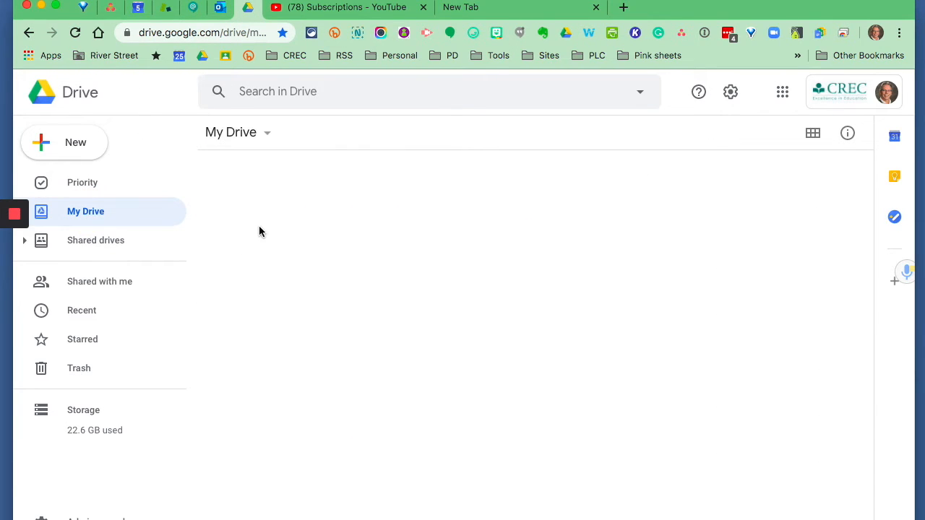
{"action": "left_click", "coordinate": [258, 202]}
{"action": "double_click", "coordinate": [259, 202]}
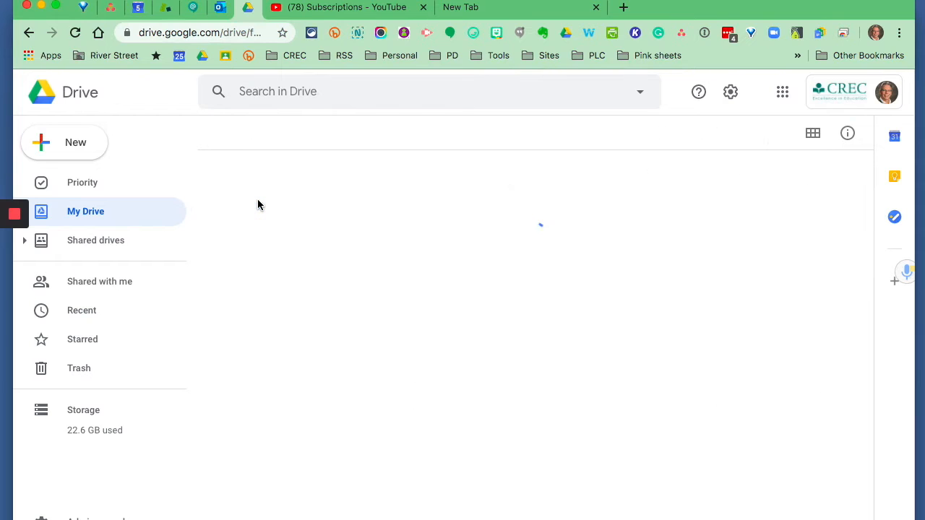
{"action": "left_click", "coordinate": [264, 314]}
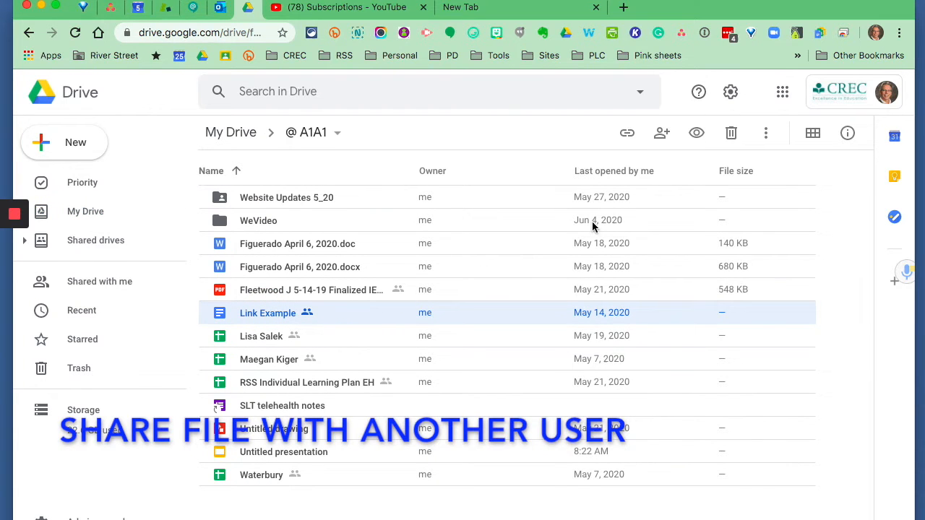
Add a colleague's e-mail as a recipient for sharing the Link Example document, but cancel and close the sharing dialog without sending
{"action": "left_click", "coordinate": [662, 134]}
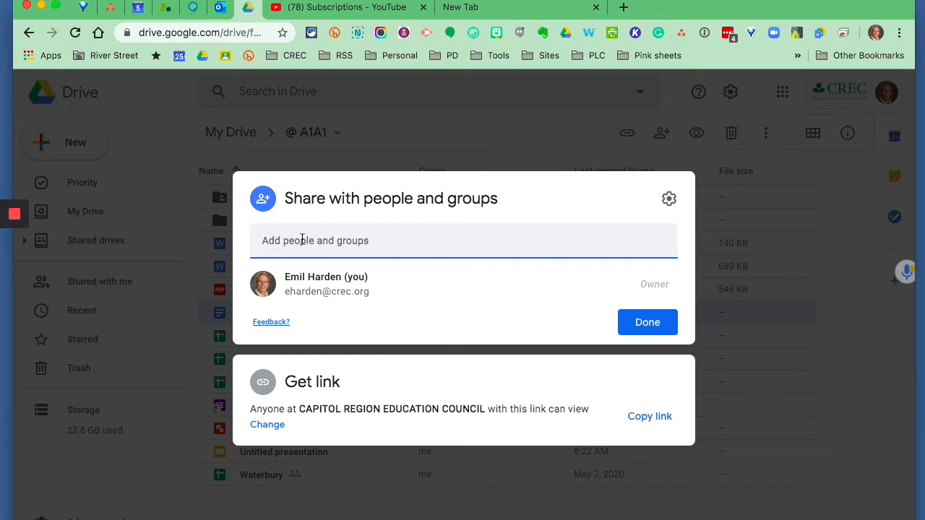
{"action": "type", "text": "jd"}
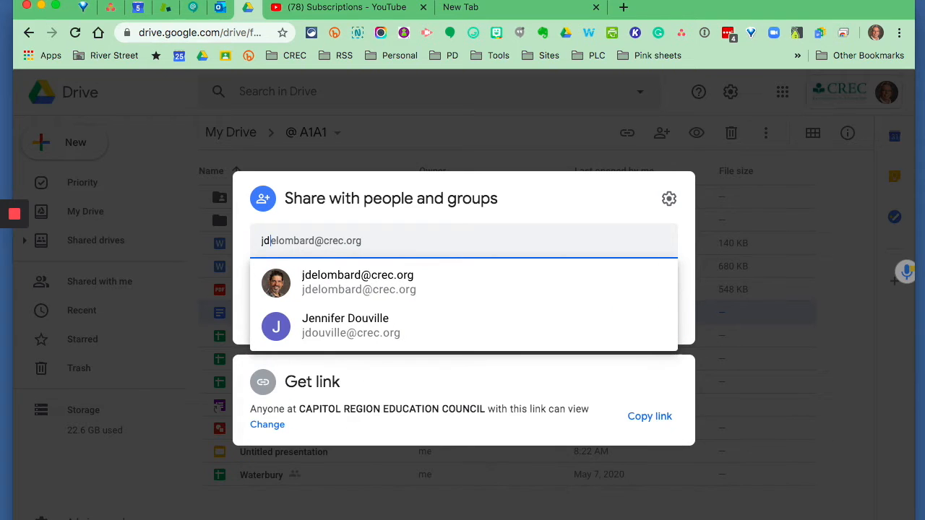
{"action": "left_click", "coordinate": [342, 289]}
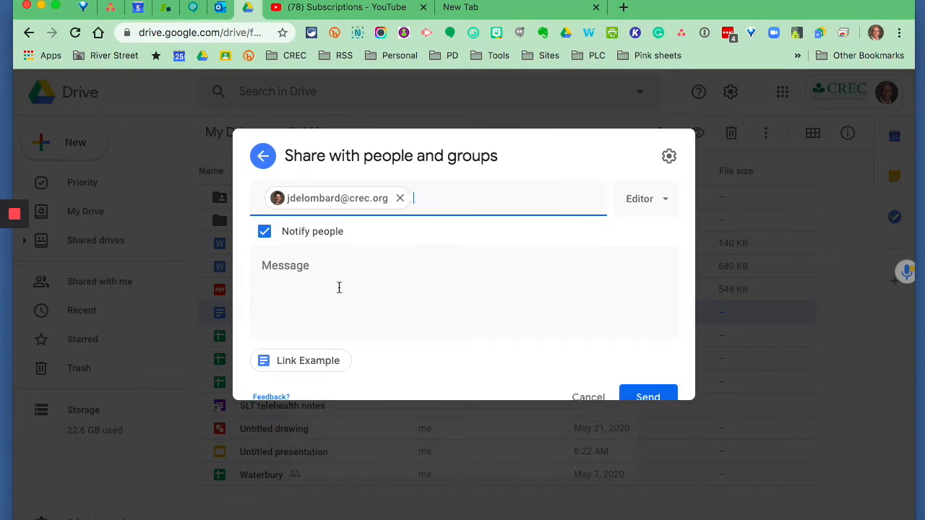
{"action": "left_click", "coordinate": [297, 307]}
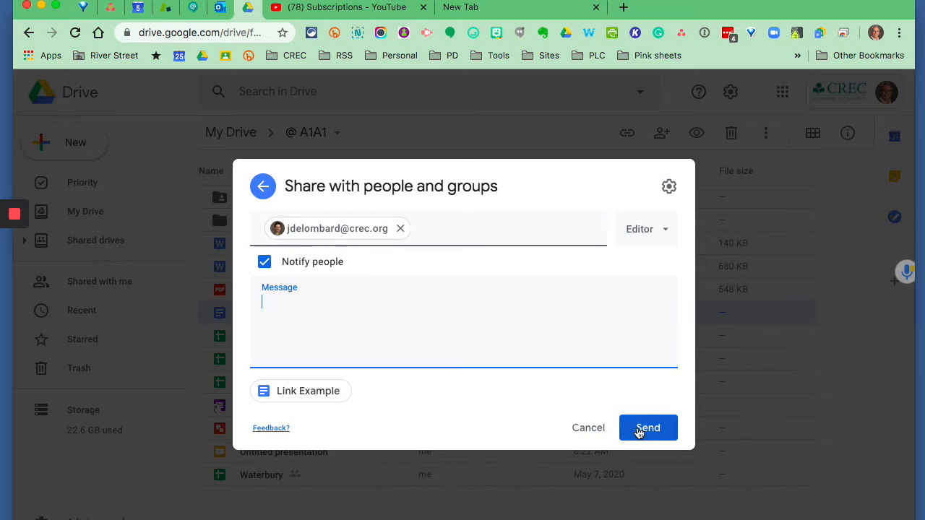
{"action": "left_click", "coordinate": [580, 428]}
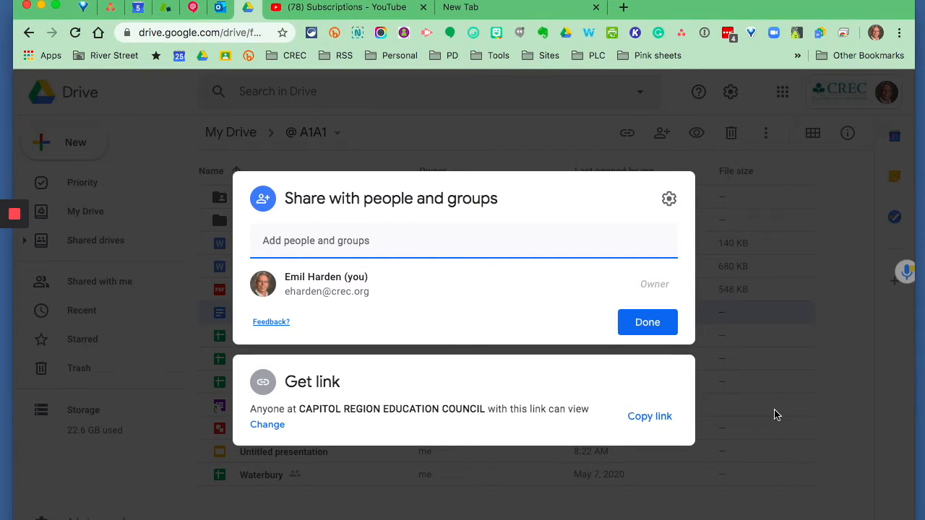
{"action": "left_click", "coordinate": [819, 417]}
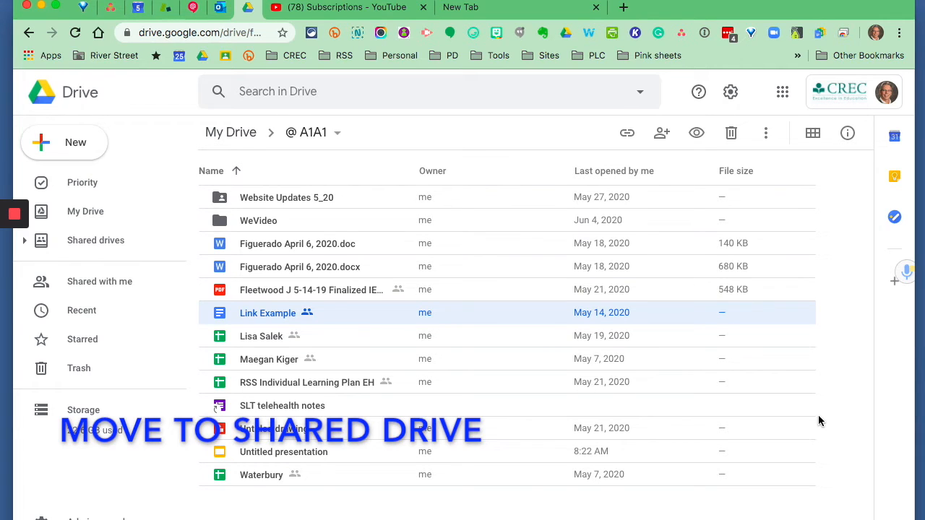
Open the River Street School shared drive and enter its file transfers folder
{"action": "left_click", "coordinate": [107, 245]}
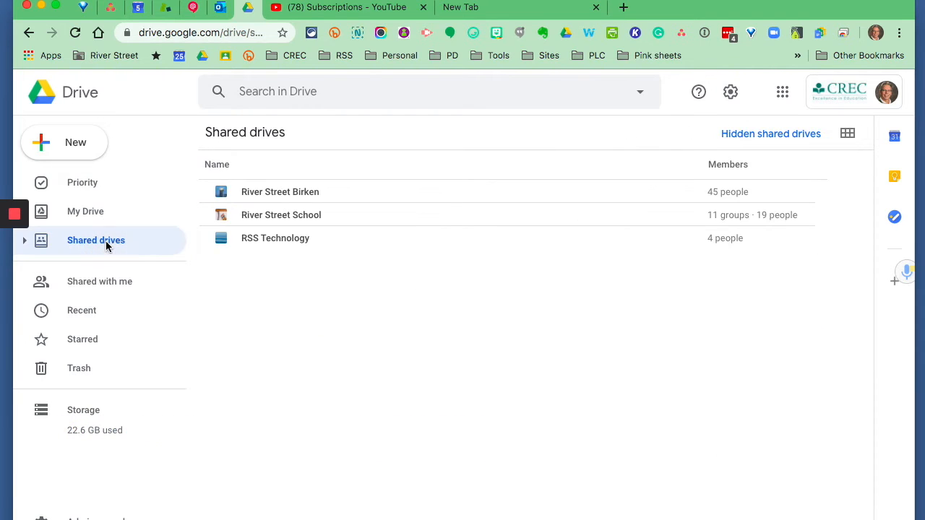
{"action": "left_click", "coordinate": [302, 214]}
{"action": "double_click", "coordinate": [302, 215]}
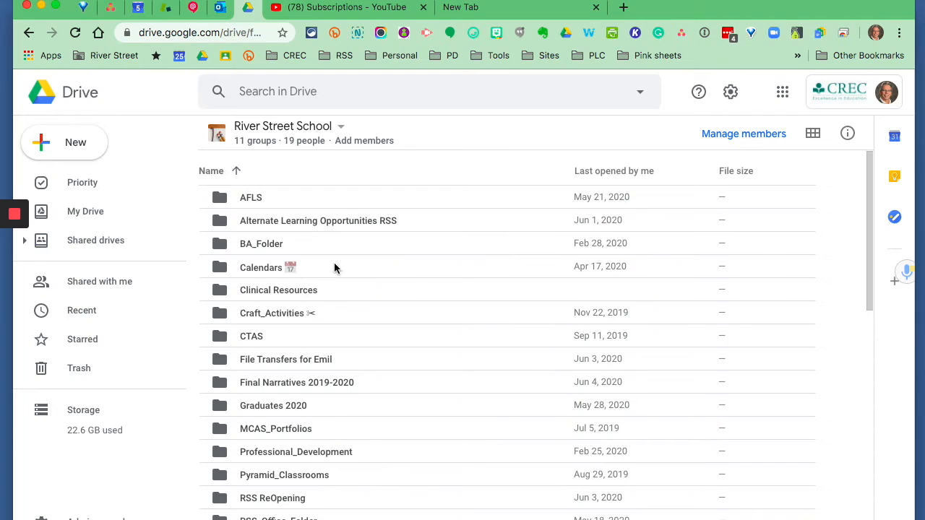
{"action": "double_click", "coordinate": [222, 361]}
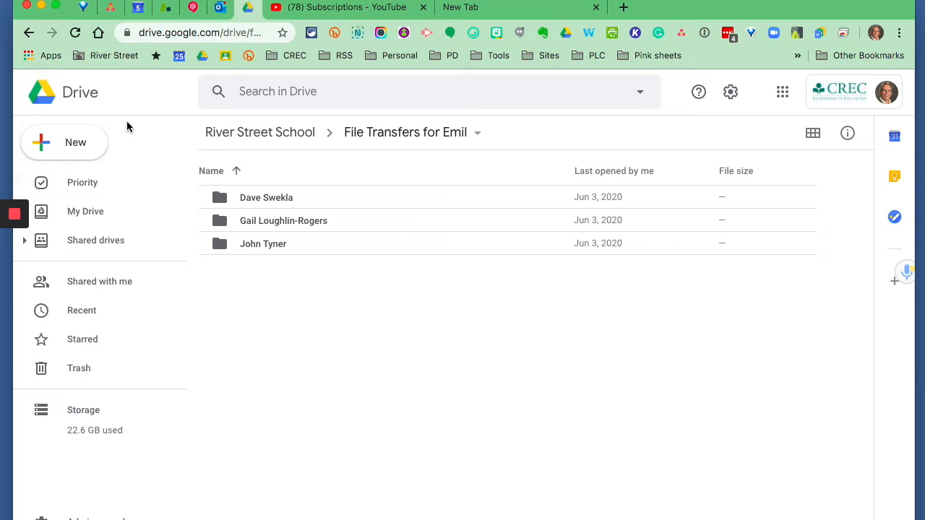
Switch to the blank browser tab, open the Google Account page and start the Transfer your content process
{"action": "left_click", "coordinate": [511, 8]}
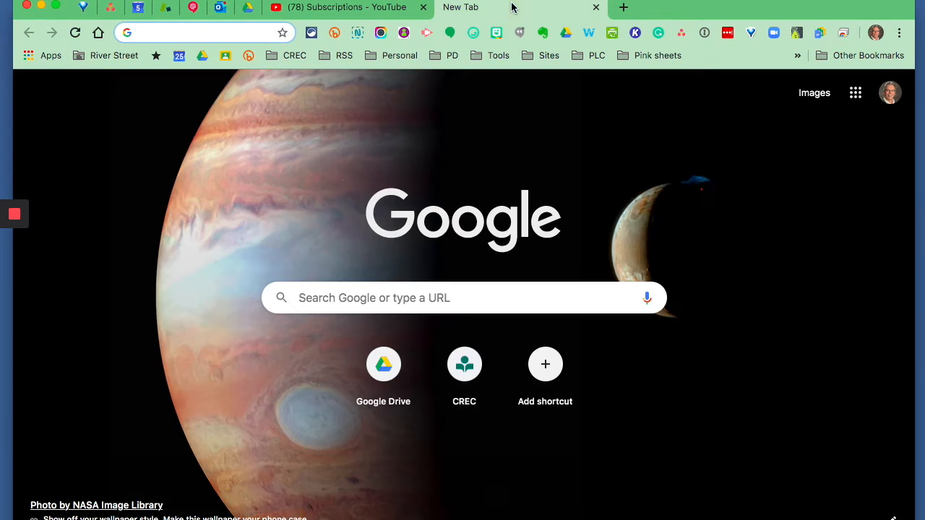
{"action": "left_click", "coordinate": [856, 94]}
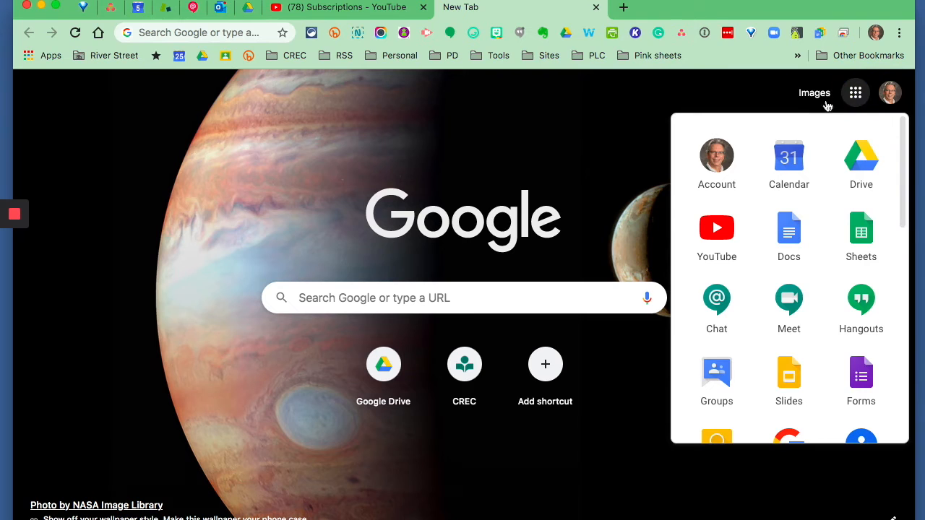
{"action": "left_click", "coordinate": [716, 161]}
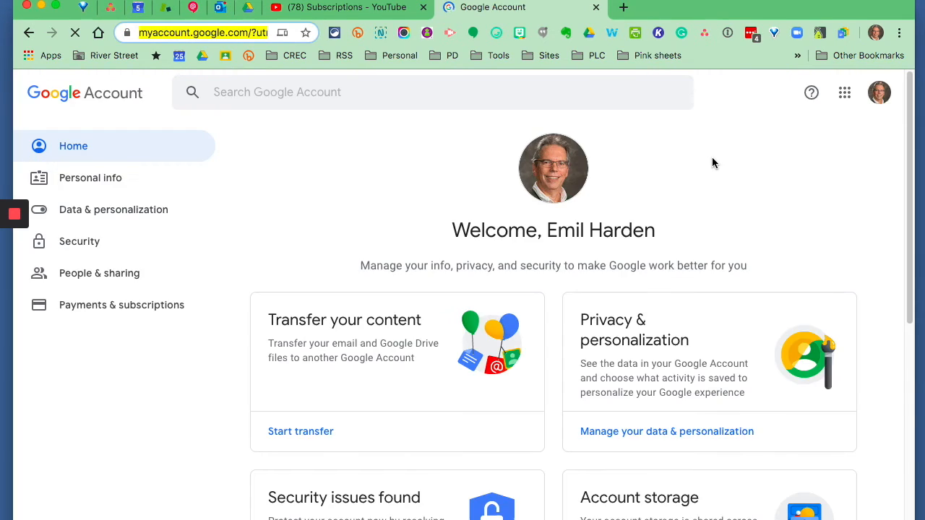
{"action": "scroll", "coordinate": [712, 160], "scroll_direction": "down", "scroll_amount": 2}
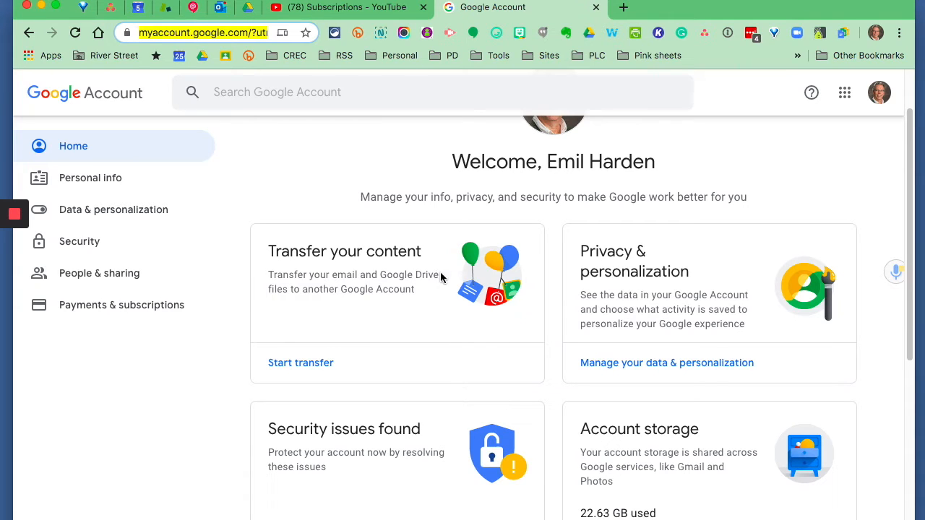
{"action": "left_click", "coordinate": [299, 365]}
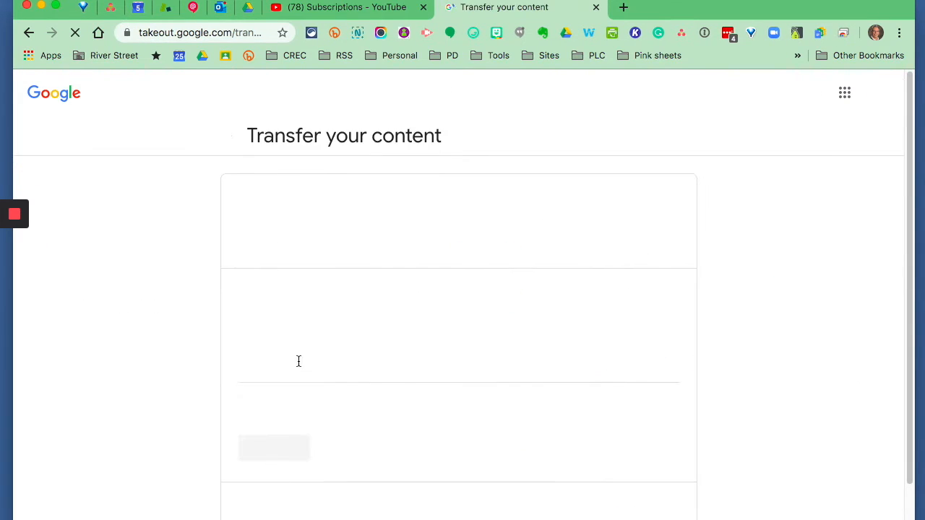
Enter the destination account's e-mail address for the content transfer and review the remaining transfer stages
{"action": "scroll", "coordinate": [356, 336], "scroll_direction": "down", "scroll_amount": 1}
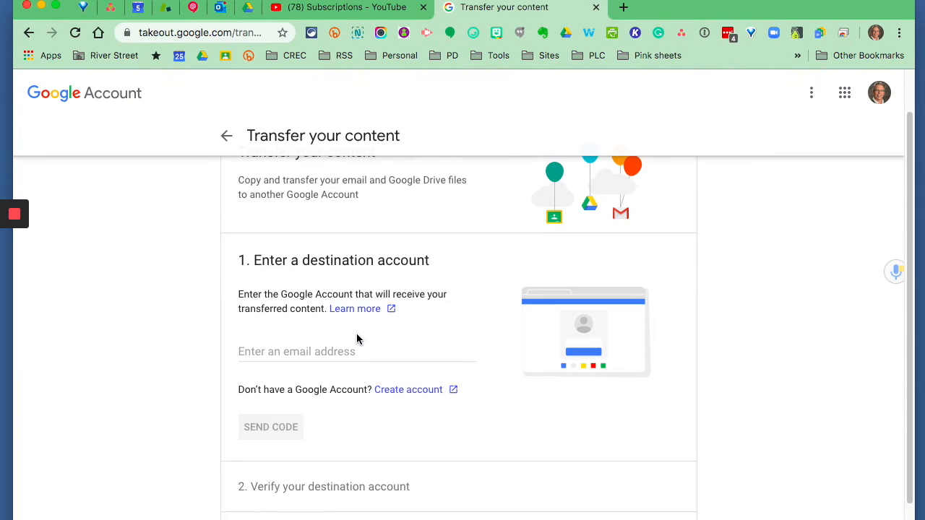
{"action": "left_click", "coordinate": [282, 335]}
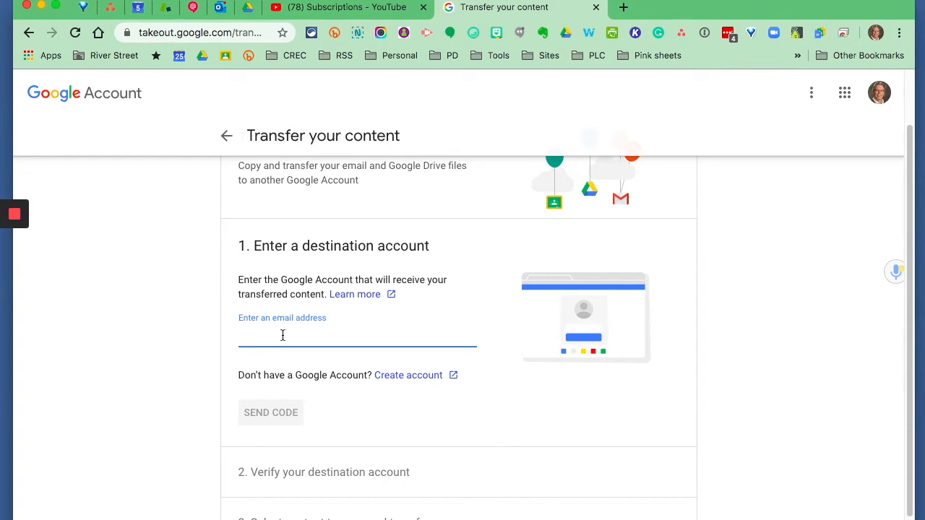
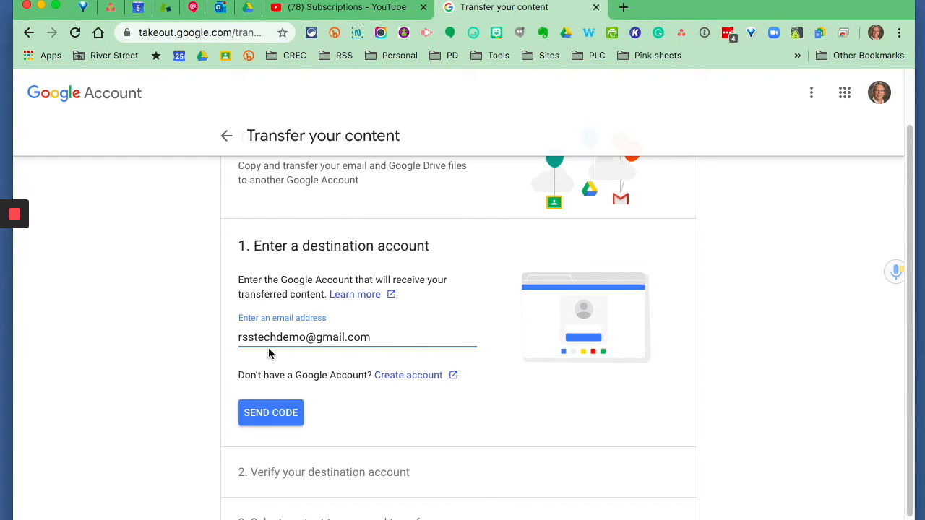
{"action": "scroll", "coordinate": [274, 343], "scroll_direction": "down", "scroll_amount": 1}
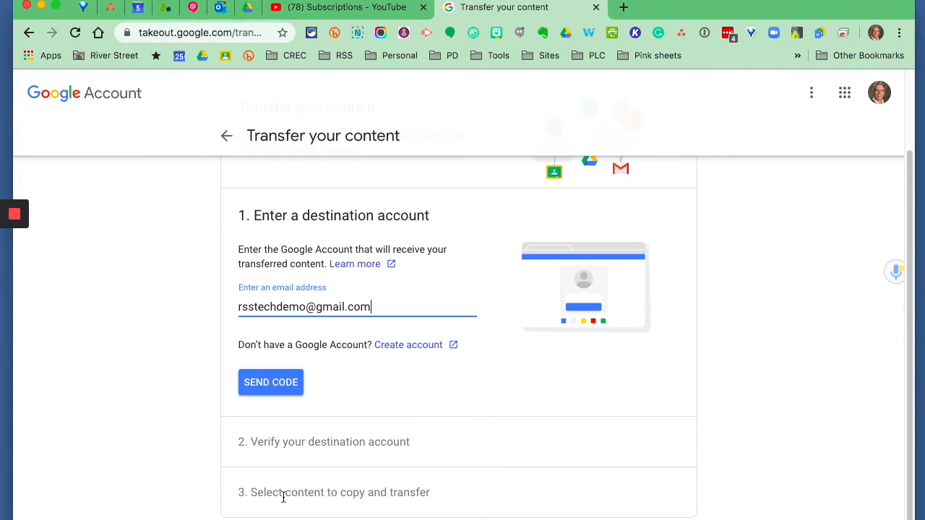
Return to the Data & personalization page and open Download your data
{"action": "left_click", "coordinate": [226, 137]}
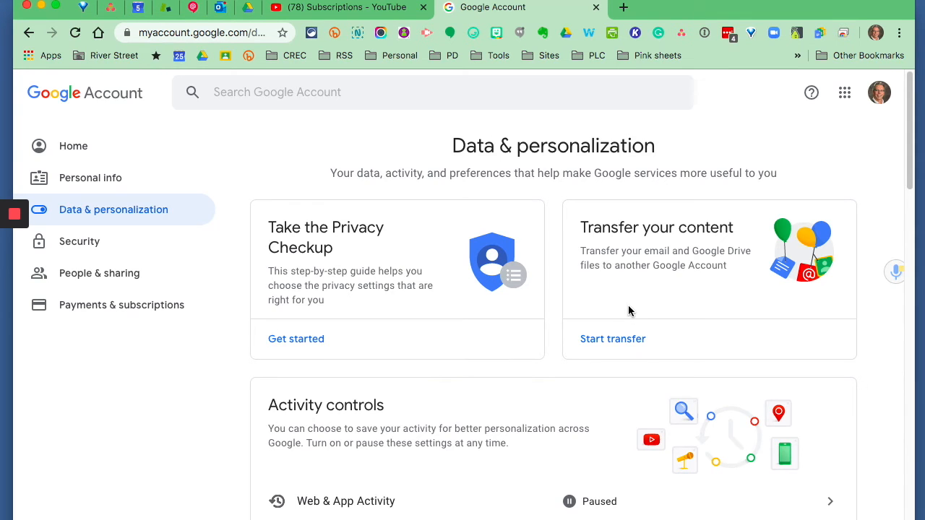
{"action": "scroll", "coordinate": [628, 311], "scroll_direction": "down", "scroll_amount": 5}
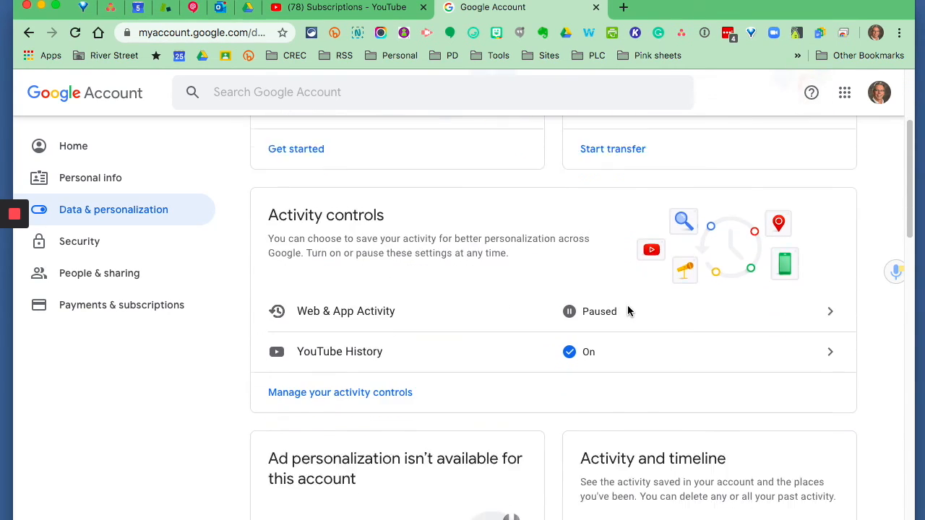
{"action": "scroll", "coordinate": [627, 310], "scroll_direction": "down", "scroll_amount": 15}
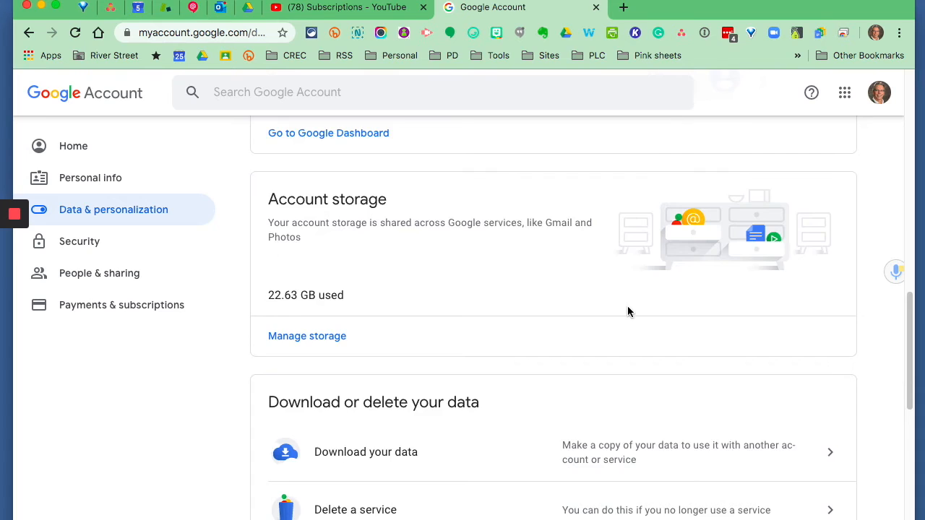
{"action": "scroll", "coordinate": [627, 311], "scroll_direction": "down", "scroll_amount": 6}
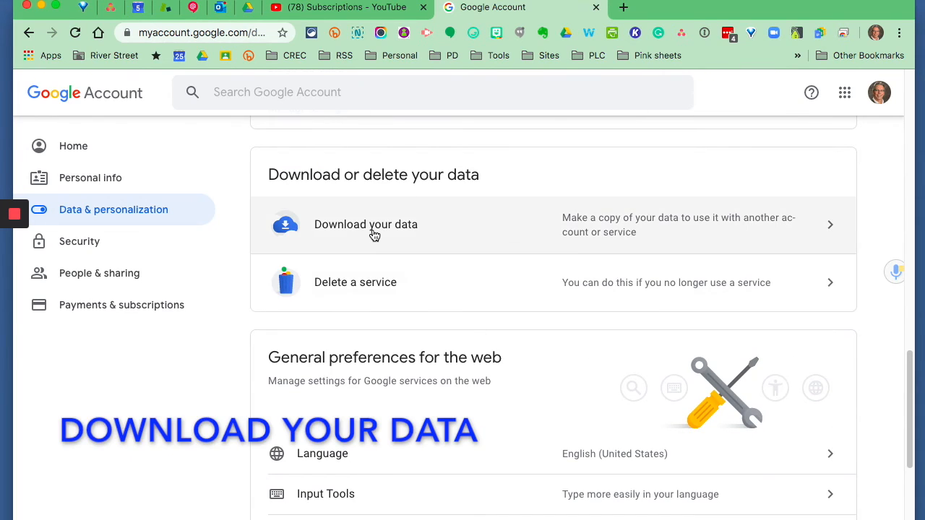
{"action": "left_click", "coordinate": [373, 235]}
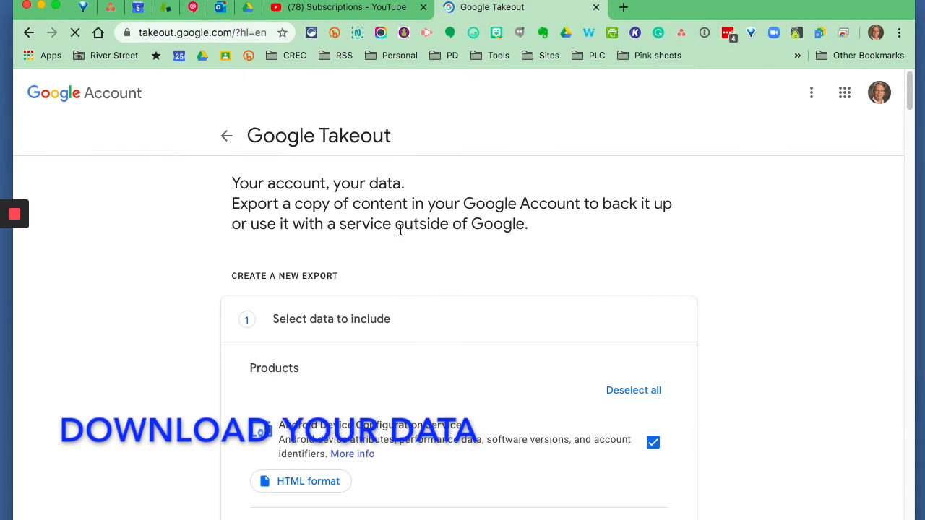
Look through the products available for the new Google Takeout export and deselect all of them
{"action": "scroll", "coordinate": [719, 316], "scroll_direction": "down", "scroll_amount": 2}
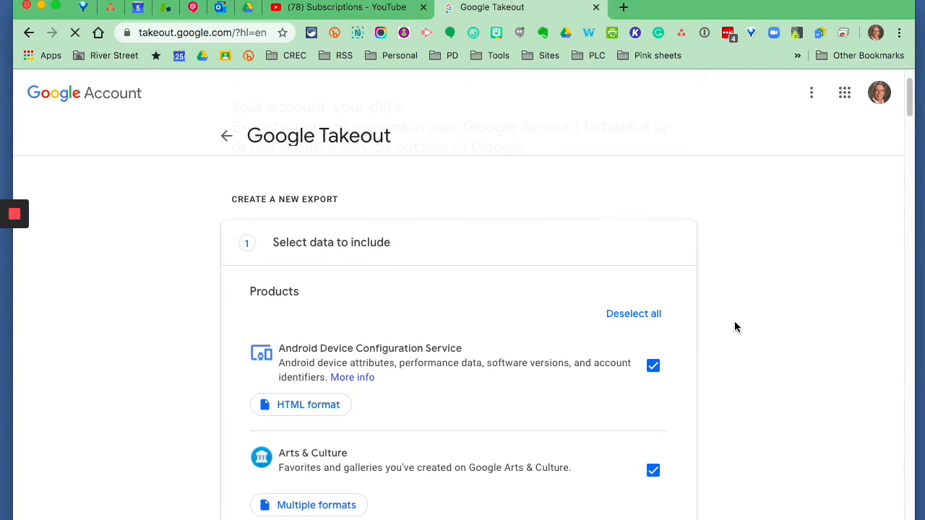
{"action": "scroll", "coordinate": [734, 324], "scroll_direction": "down", "scroll_amount": 1}
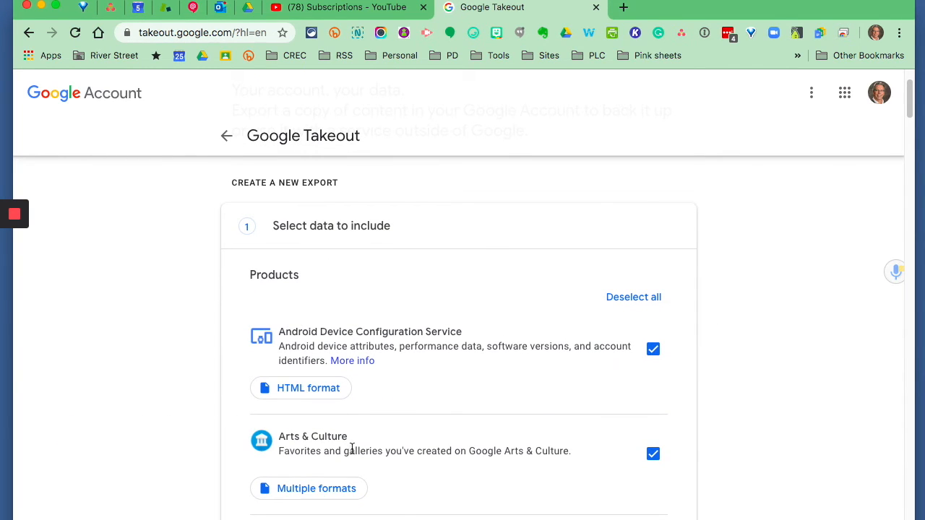
{"action": "scroll", "coordinate": [429, 351], "scroll_direction": "down", "scroll_amount": 5}
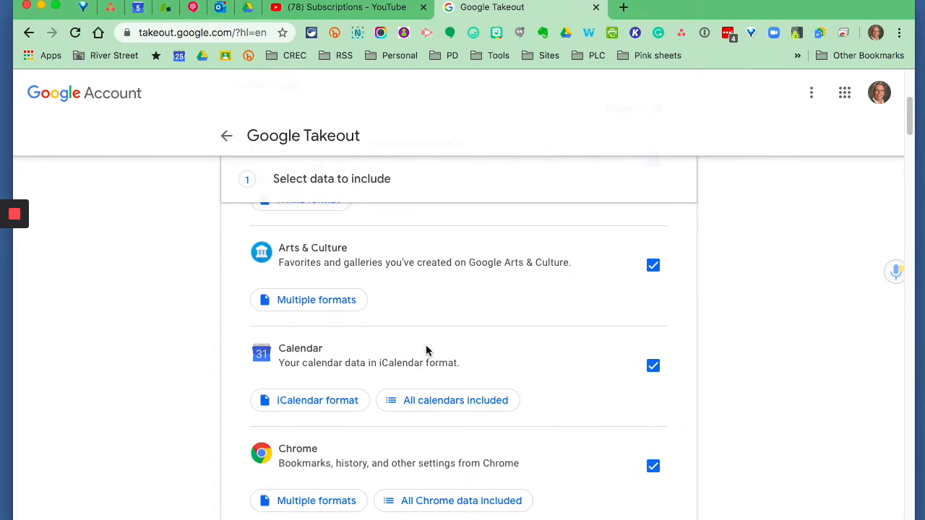
{"action": "scroll", "coordinate": [425, 346], "scroll_direction": "up", "scroll_amount": 7}
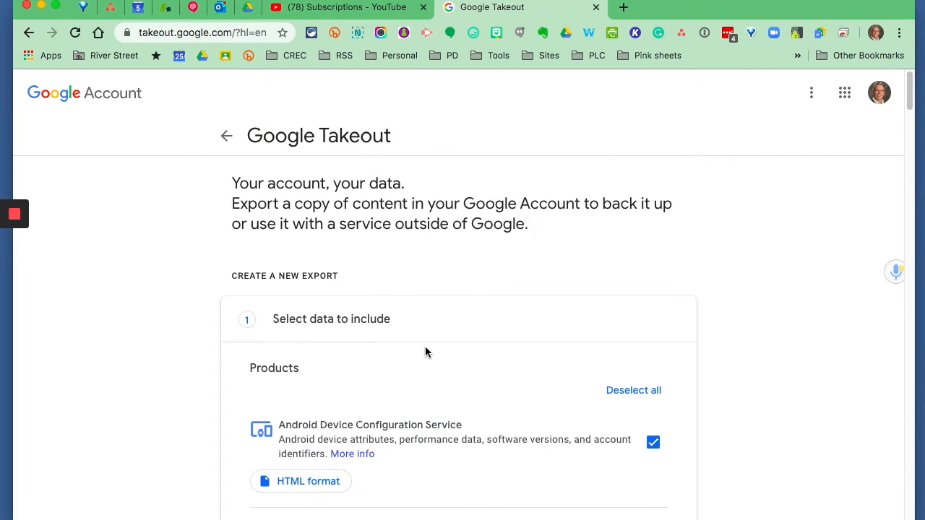
{"action": "left_click", "coordinate": [645, 393]}
Include the Calendar and Chrome data in the new export
{"action": "scroll", "coordinate": [722, 376], "scroll_direction": "down", "scroll_amount": 5}
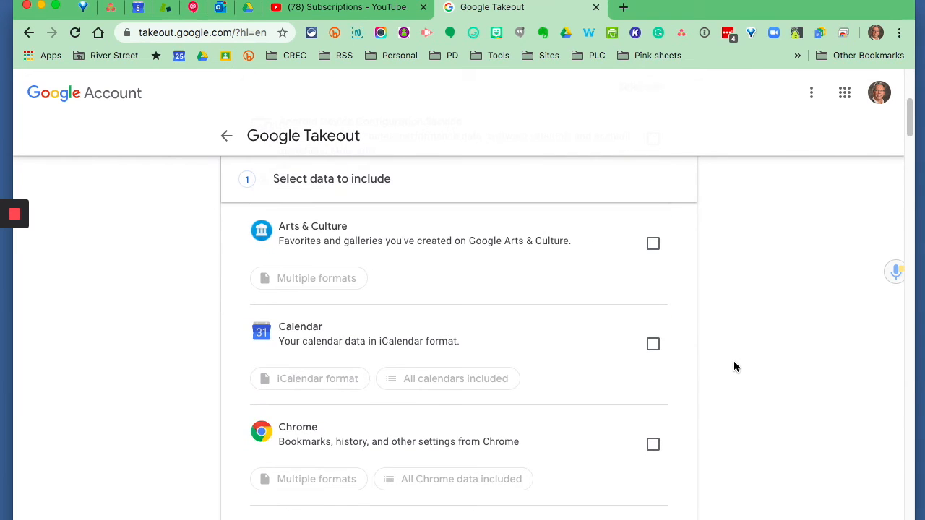
{"action": "left_click", "coordinate": [653, 344]}
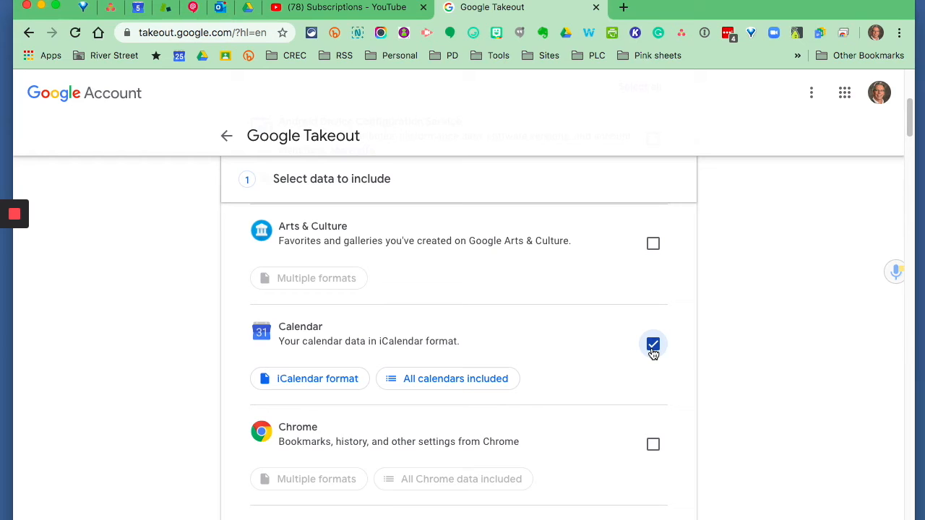
{"action": "scroll", "coordinate": [652, 349], "scroll_direction": "down", "scroll_amount": 3}
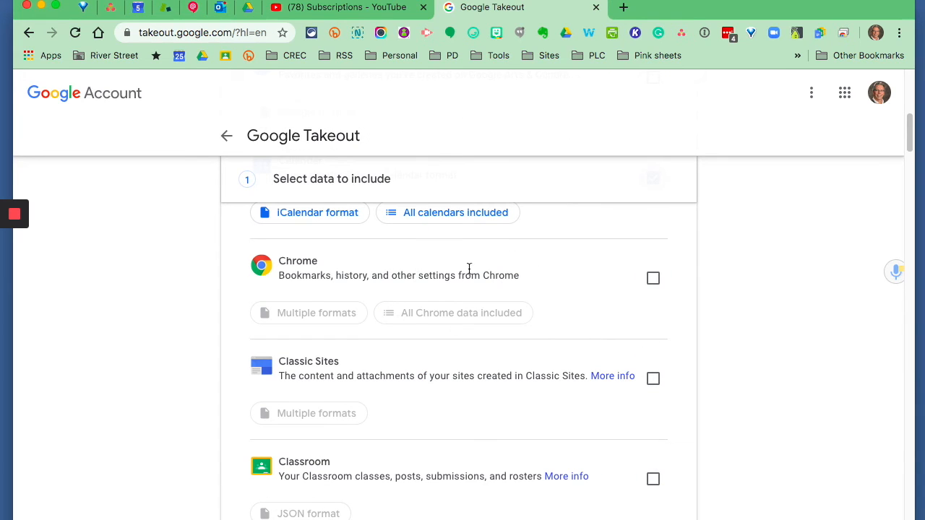
{"action": "left_click", "coordinate": [653, 279]}
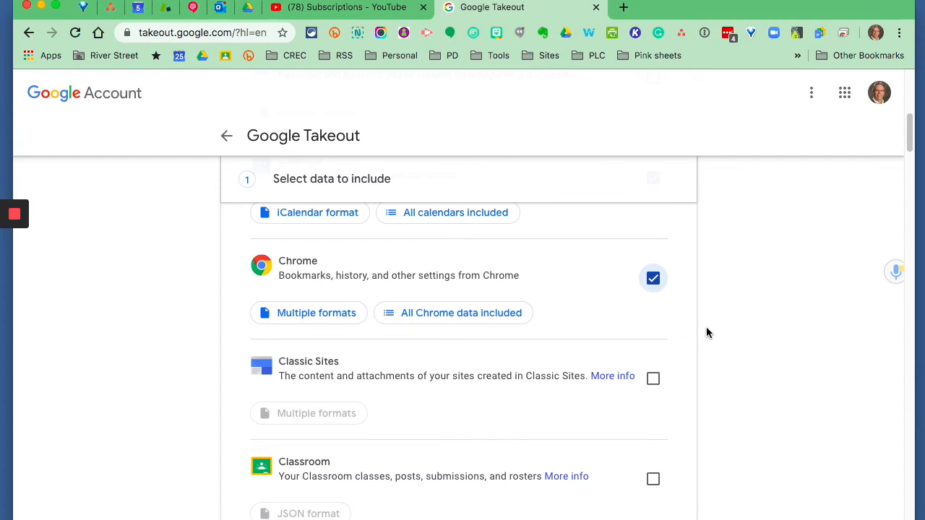
Include the Classroom and Drive data in the new export
{"action": "scroll", "coordinate": [706, 327], "scroll_direction": "down", "scroll_amount": 2}
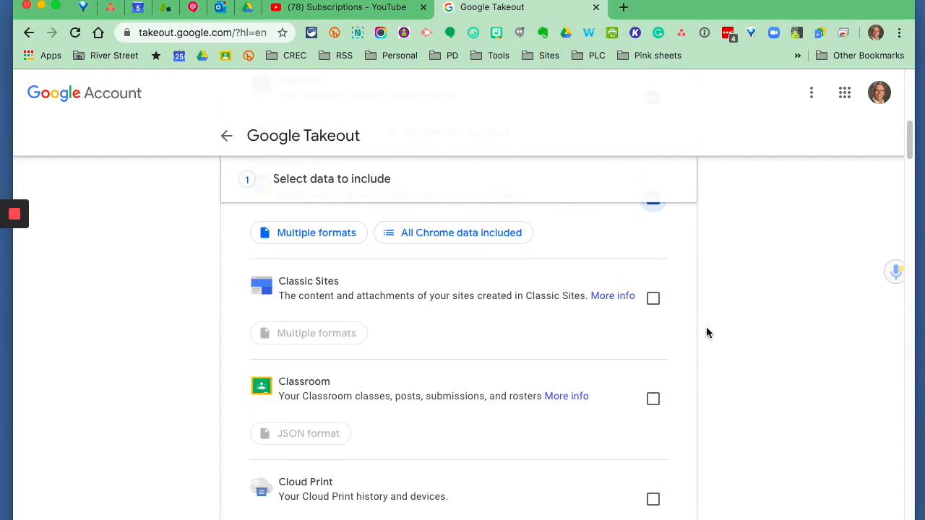
{"action": "left_click", "coordinate": [655, 403]}
{"action": "scroll", "coordinate": [721, 399], "scroll_direction": "down", "scroll_amount": 5}
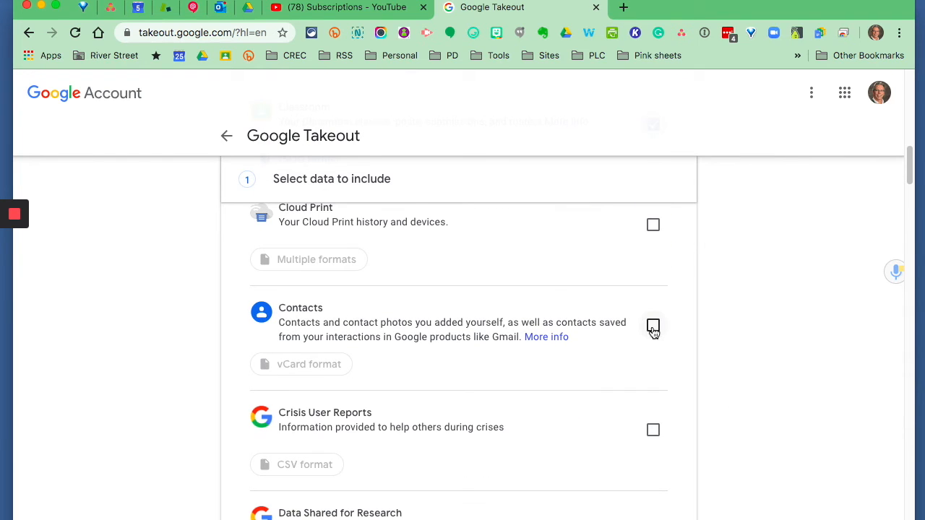
{"action": "scroll", "coordinate": [670, 336], "scroll_direction": "down", "scroll_amount": 4}
{"action": "scroll", "coordinate": [672, 340], "scroll_direction": "down", "scroll_amount": 2}
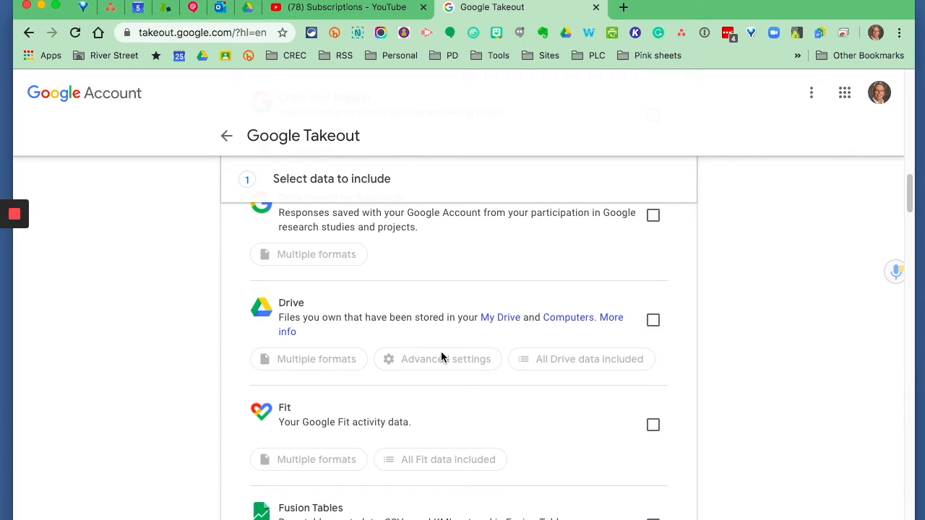
{"action": "left_click", "coordinate": [652, 322]}
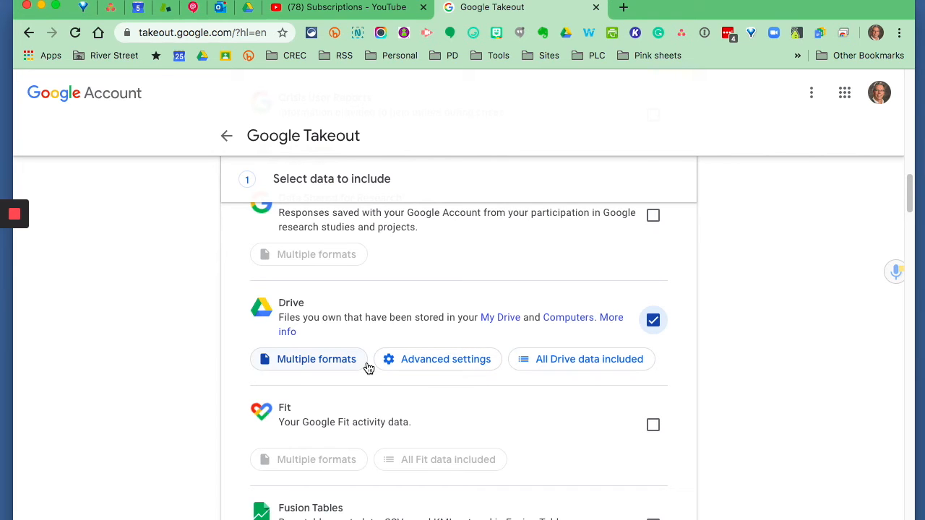
Look through the remaining products down to YouTube Gaming and continue to the file type, frequency and destination stage
{"action": "scroll", "coordinate": [706, 373], "scroll_direction": "down", "scroll_amount": 2}
{"action": "scroll", "coordinate": [706, 372], "scroll_direction": "down", "scroll_amount": 5}
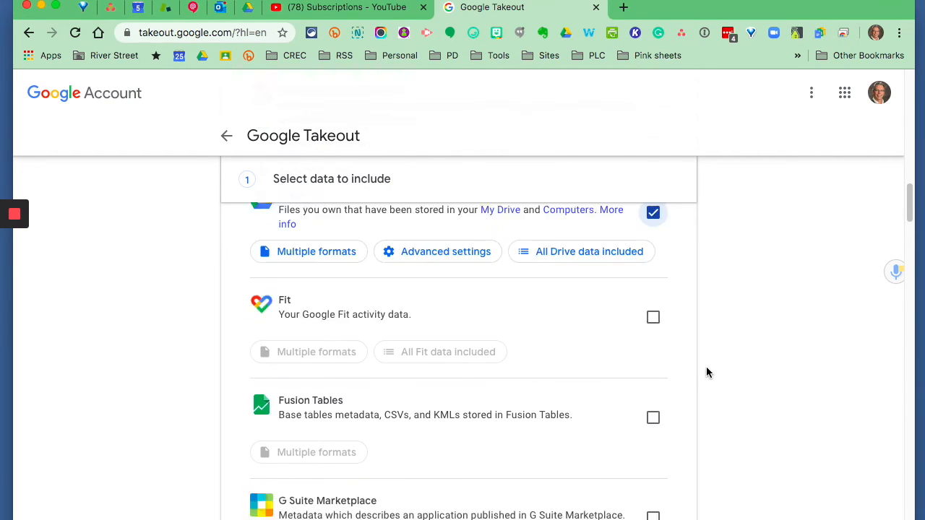
{"action": "scroll", "coordinate": [706, 373], "scroll_direction": "down", "scroll_amount": 5}
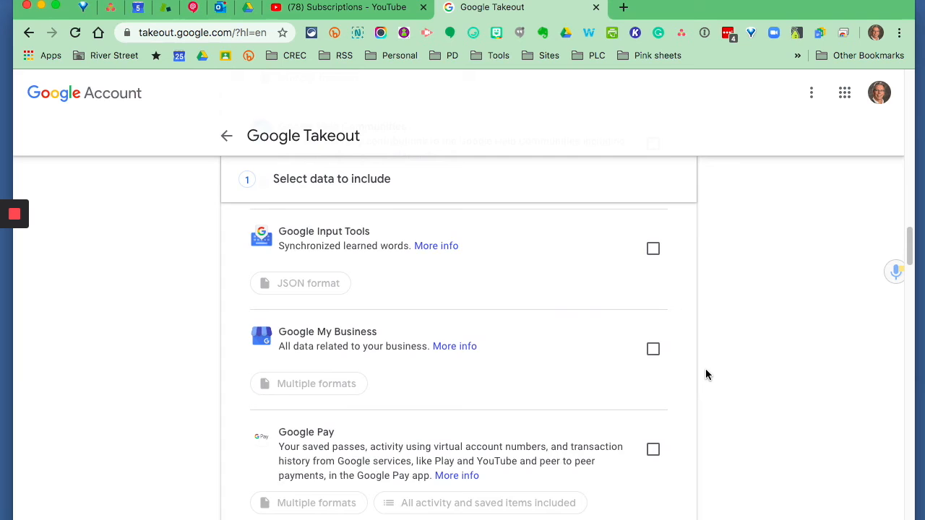
{"action": "scroll", "coordinate": [706, 375], "scroll_direction": "down", "scroll_amount": 5}
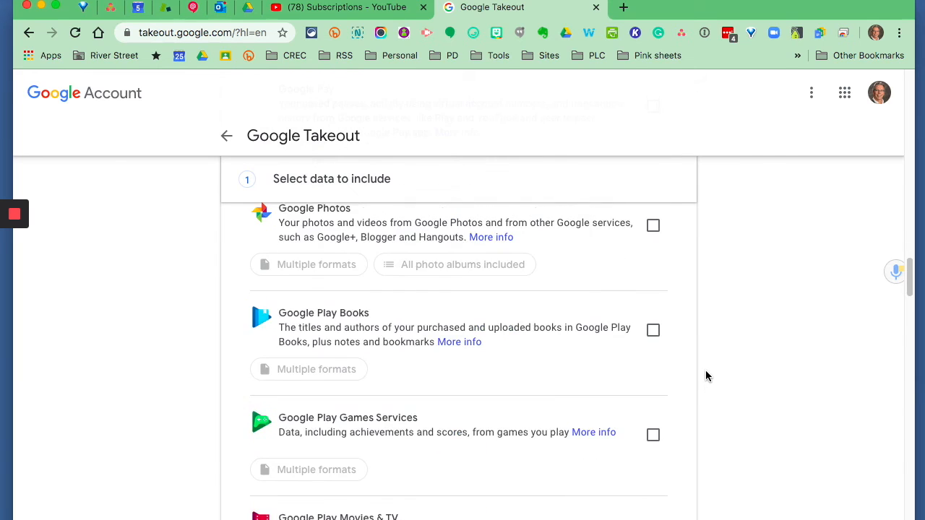
{"action": "scroll", "coordinate": [706, 376], "scroll_direction": "down", "scroll_amount": 5}
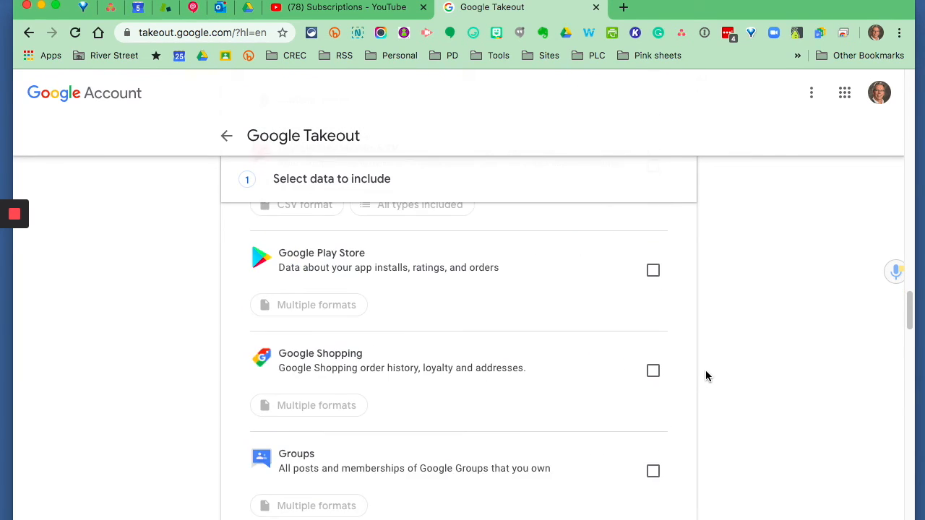
{"action": "scroll", "coordinate": [706, 377], "scroll_direction": "down", "scroll_amount": 1}
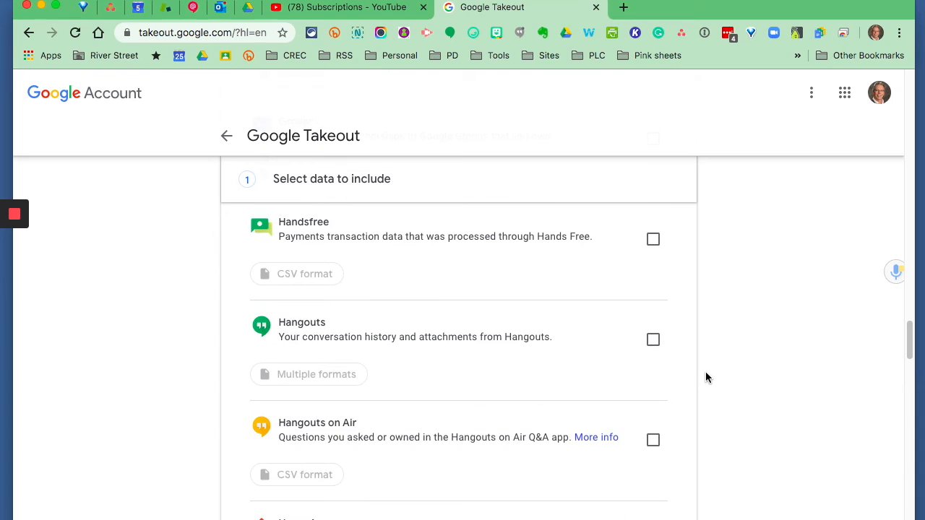
{"action": "scroll", "coordinate": [712, 360], "scroll_direction": "down", "scroll_amount": 5}
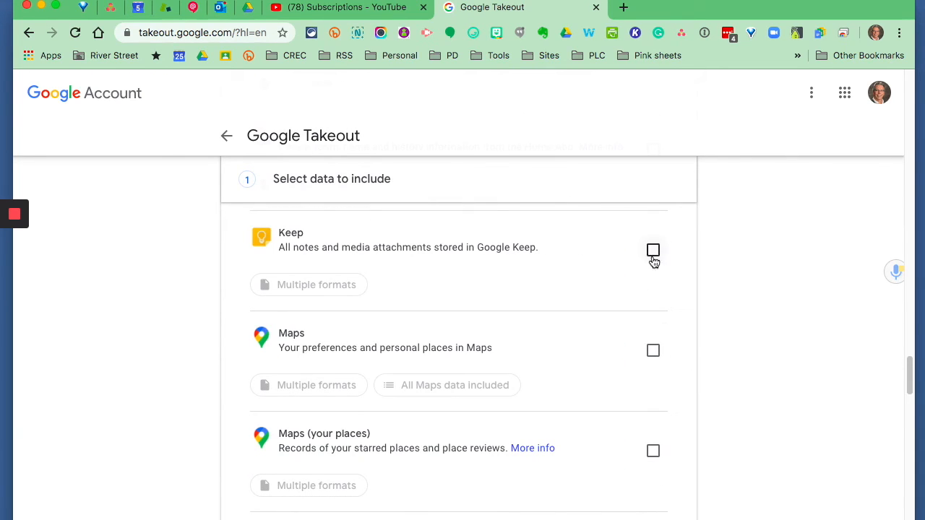
{"action": "scroll", "coordinate": [731, 340], "scroll_direction": "down", "scroll_amount": 2}
{"action": "scroll", "coordinate": [736, 343], "scroll_direction": "down", "scroll_amount": 9}
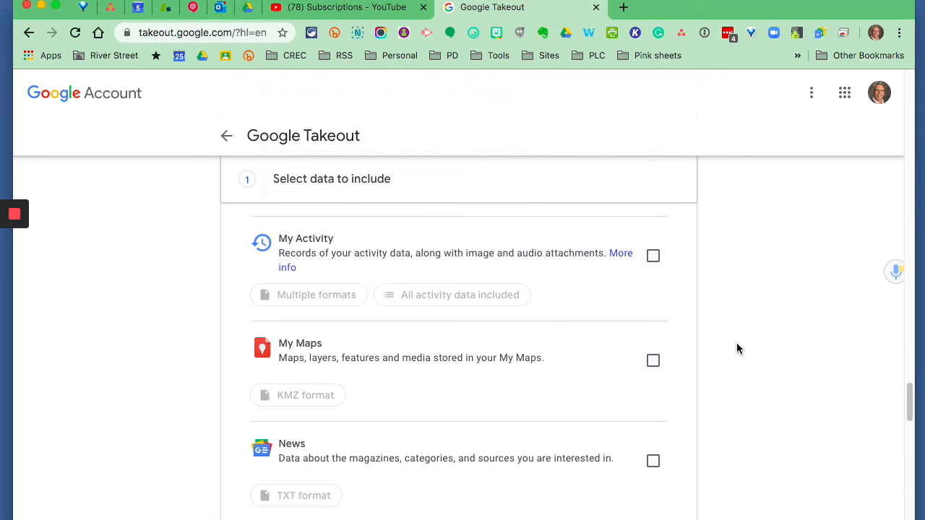
{"action": "scroll", "coordinate": [736, 343], "scroll_direction": "down", "scroll_amount": 12}
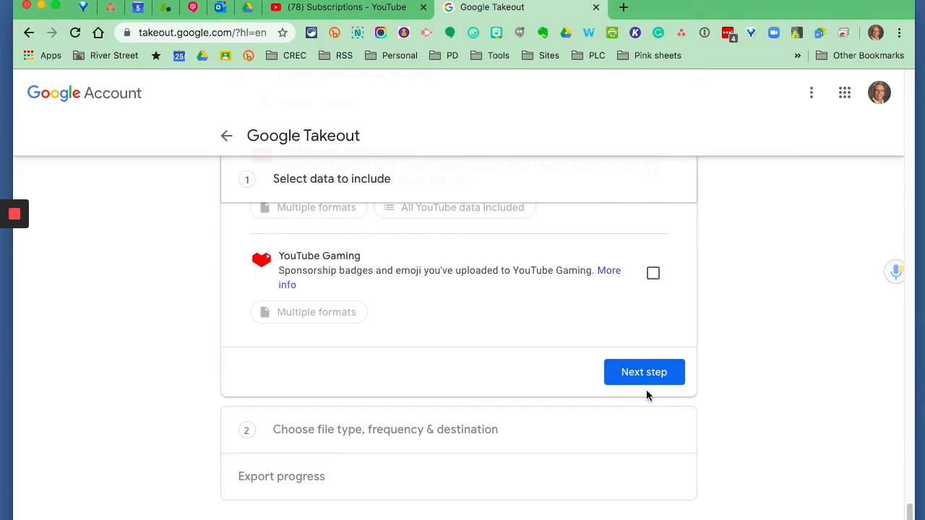
{"action": "left_click", "coordinate": [633, 372]}
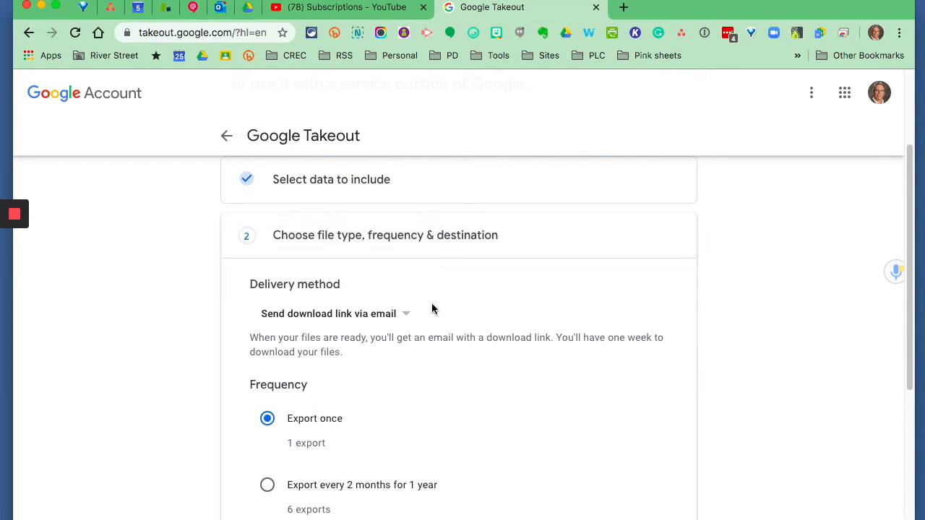
Examine the export's delivery methods, frequency choices, file type and maximum file size options without changing them
{"action": "left_click", "coordinate": [406, 315]}
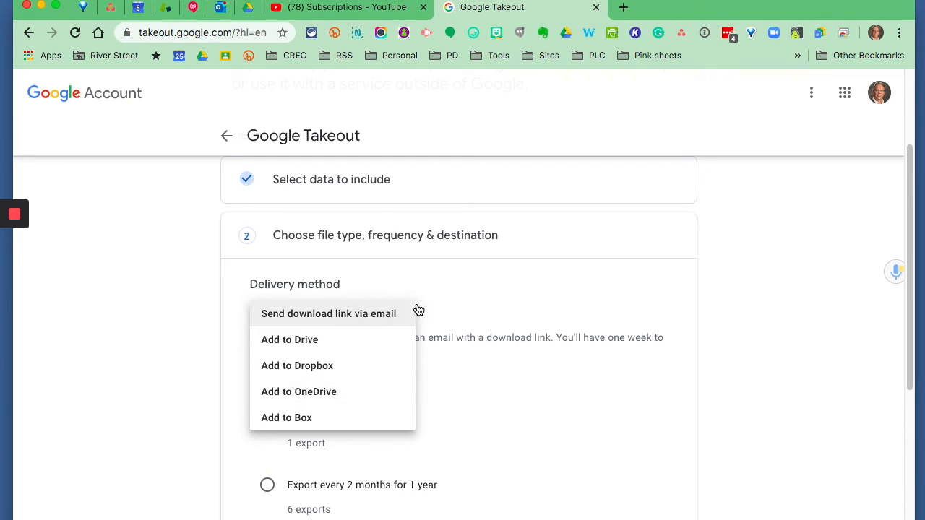
{"action": "left_click", "coordinate": [450, 287]}
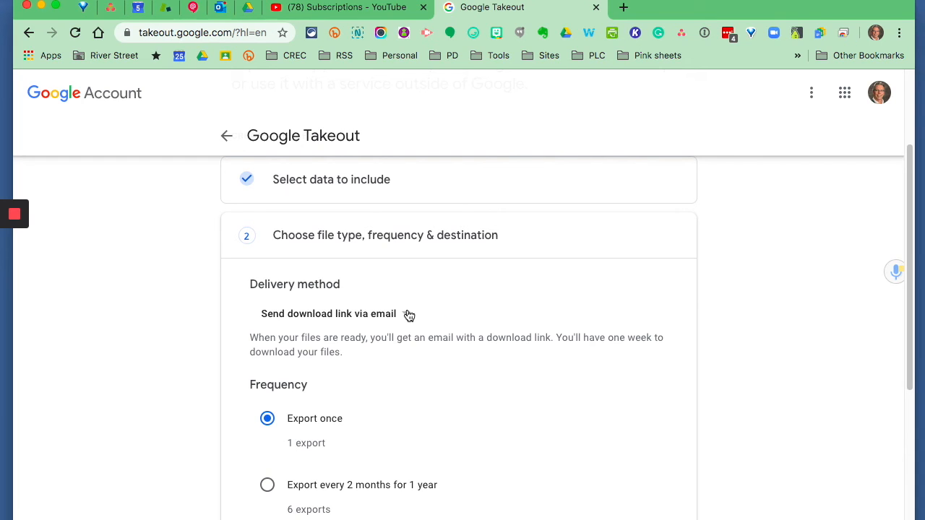
{"action": "scroll", "coordinate": [454, 303], "scroll_direction": "down", "scroll_amount": 3}
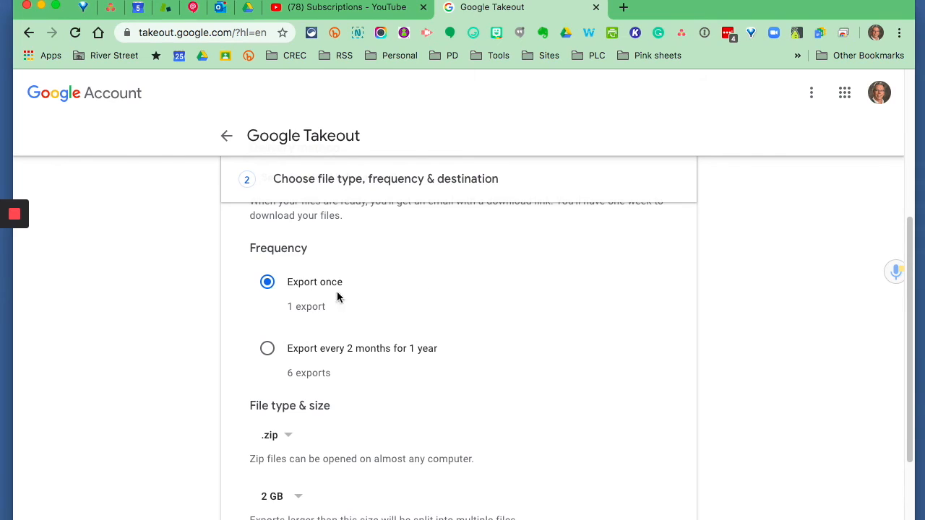
{"action": "scroll", "coordinate": [489, 325], "scroll_direction": "down", "scroll_amount": 2}
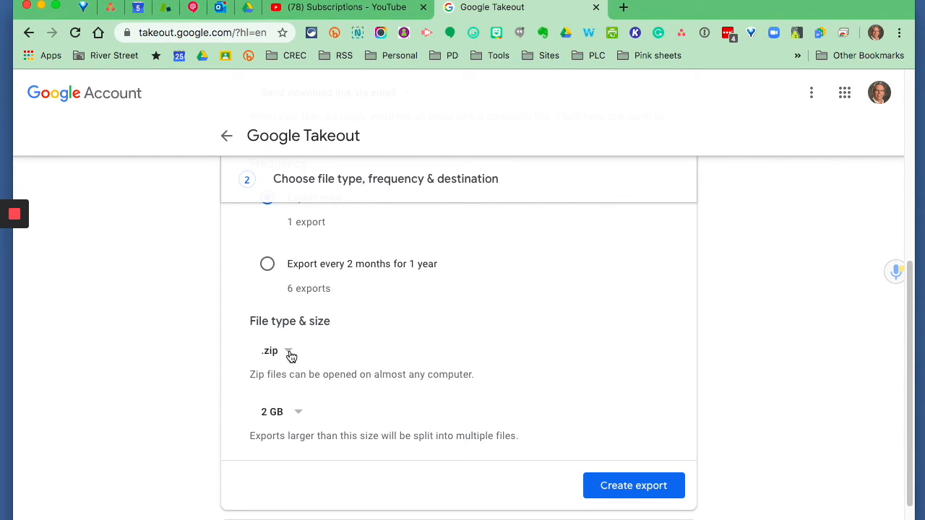
{"action": "scroll", "coordinate": [441, 325], "scroll_direction": "down", "scroll_amount": 2}
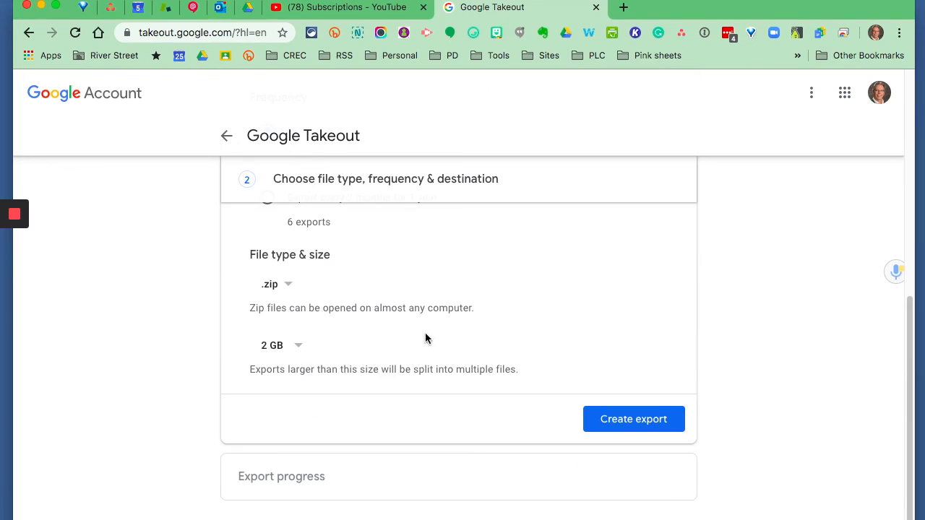
{"action": "left_click", "coordinate": [299, 347]}
{"action": "left_click", "coordinate": [337, 343]}
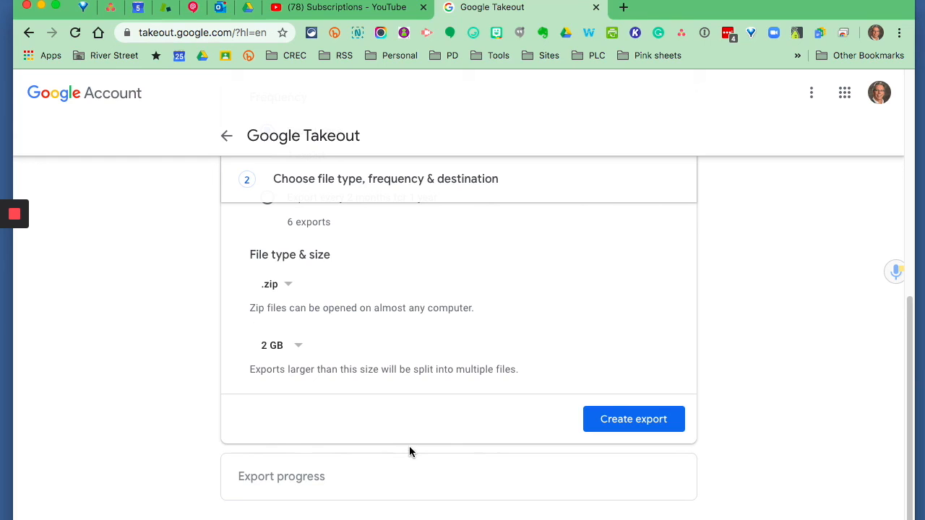
Leave the Takeout export without creating it and return to the Data & personalization page
{"action": "scroll", "coordinate": [411, 437], "scroll_direction": "up", "scroll_amount": 3}
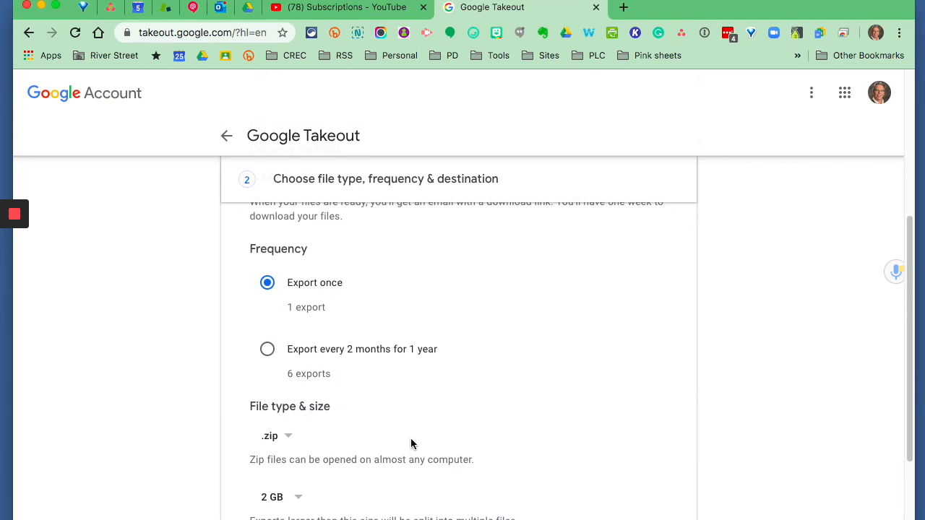
{"action": "scroll", "coordinate": [411, 440], "scroll_direction": "up", "scroll_amount": 5}
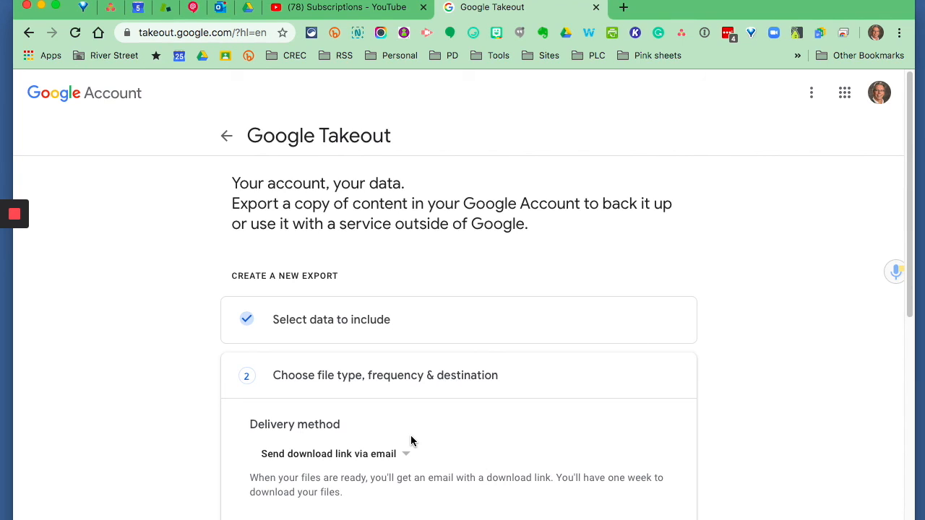
{"action": "left_click", "coordinate": [225, 137]}
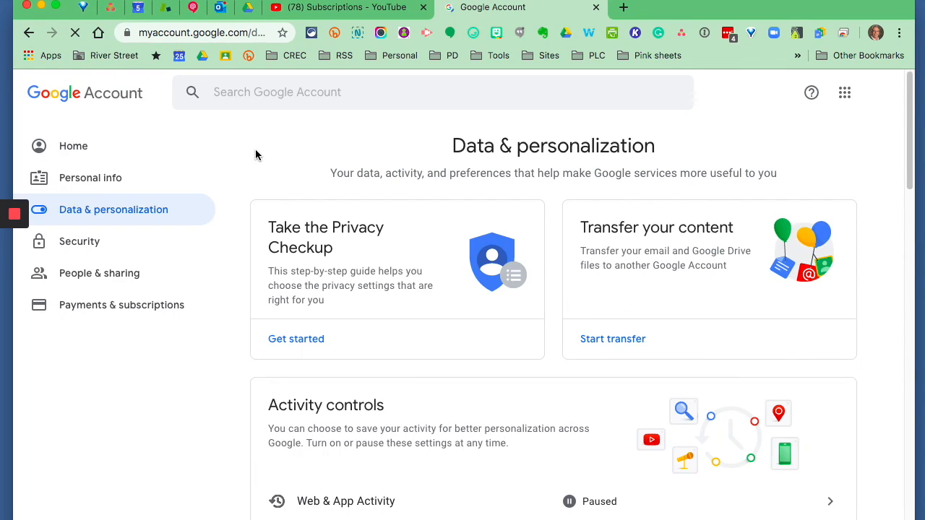